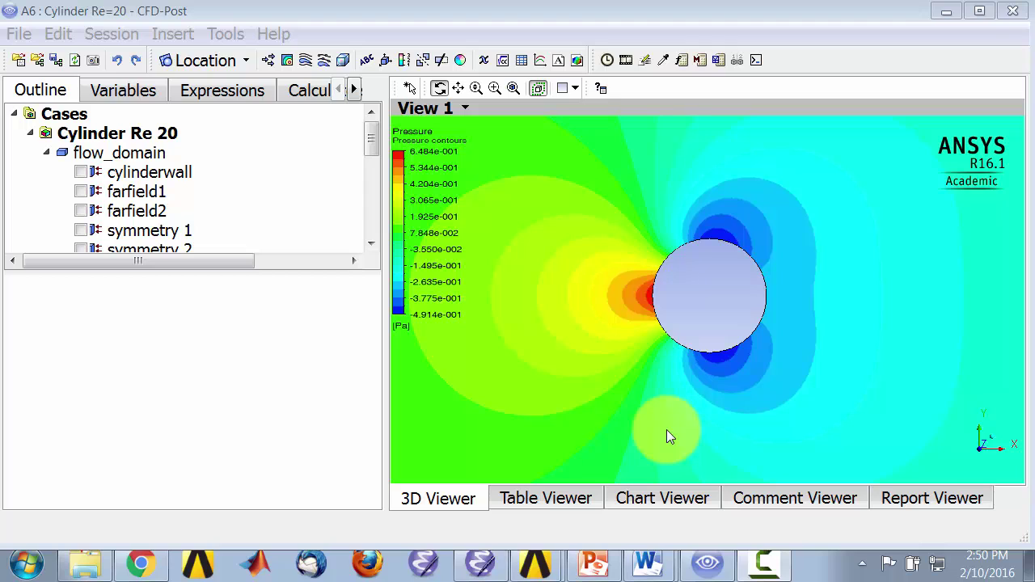
Scroll the Outline tree to User Locations and Plots and select Pressure contours
left_click(667, 432)
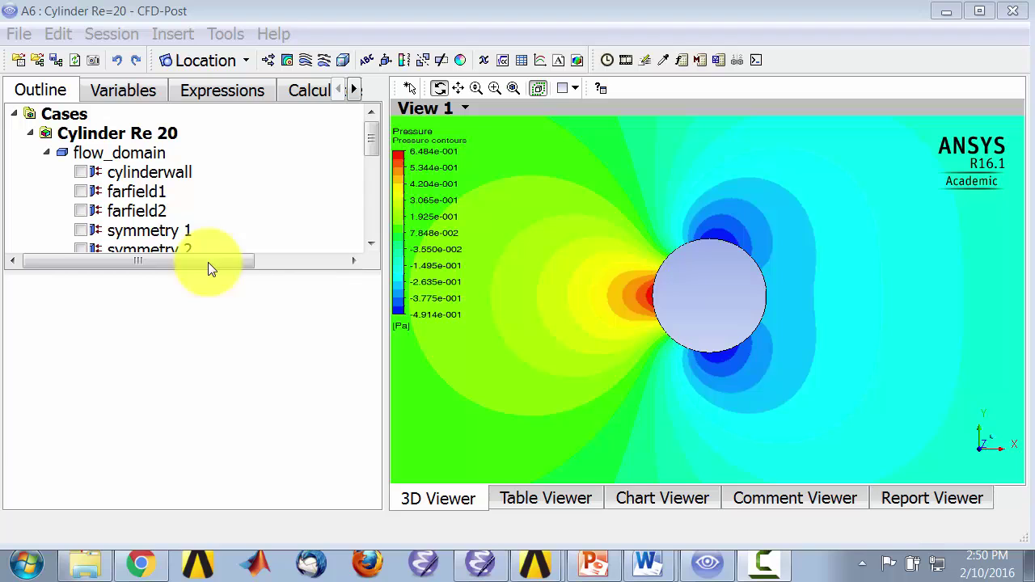
left_click_drag(368, 135, 370, 181)
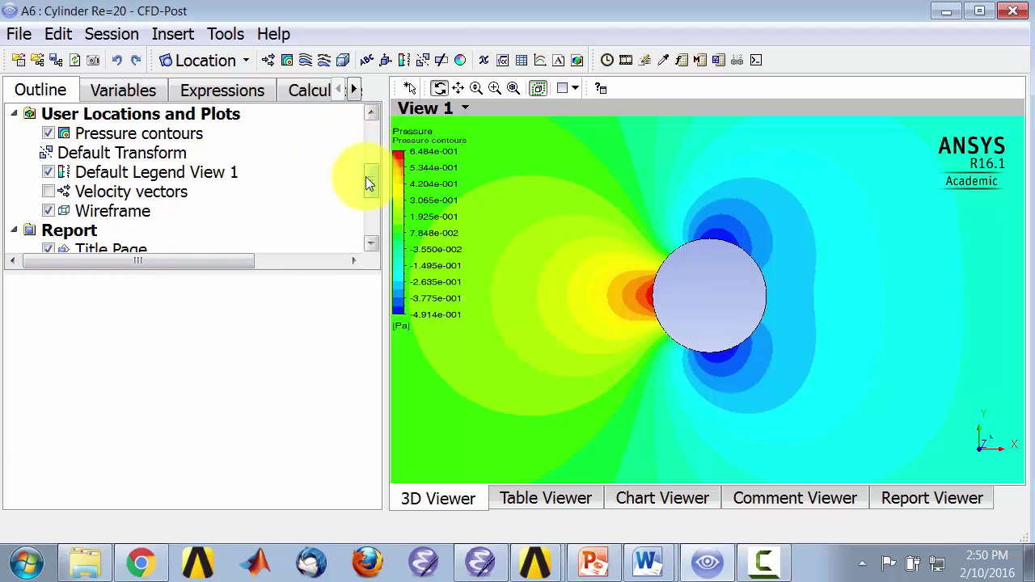
left_click(149, 133)
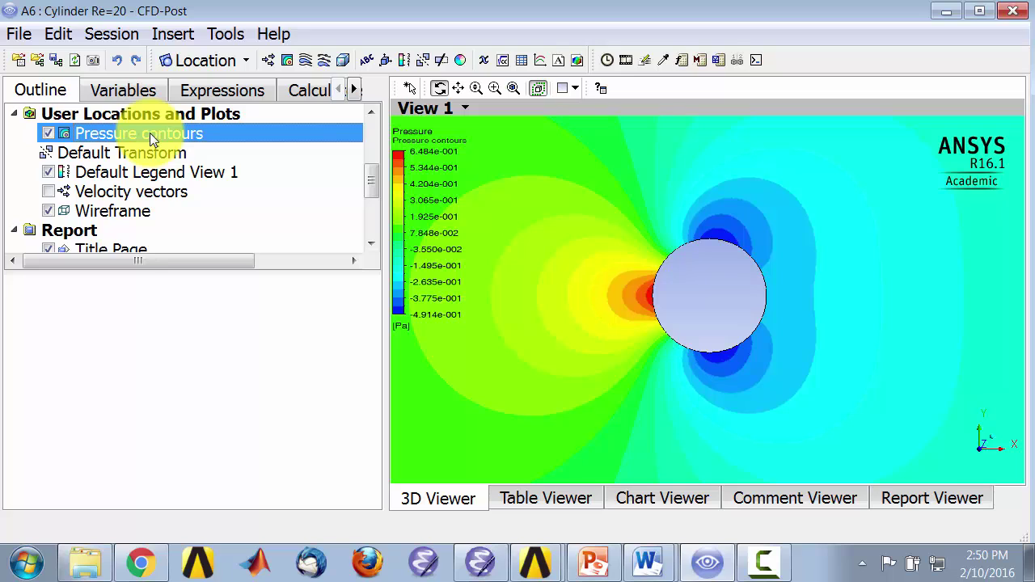
Duplicate the Pressure contours plot, naming the copy 'Velocity magnitude contours'
right_click(149, 133)
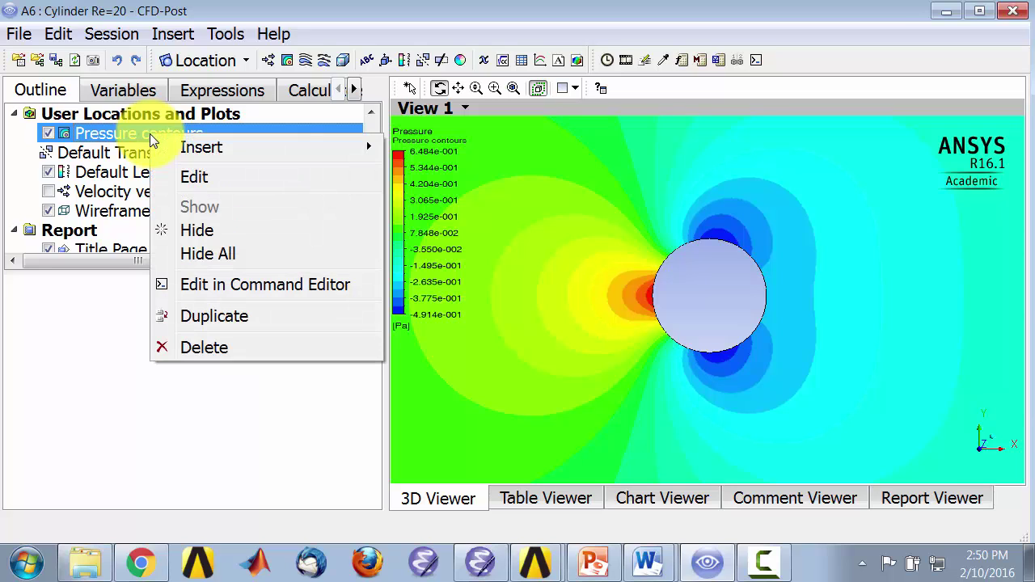
left_click(225, 318)
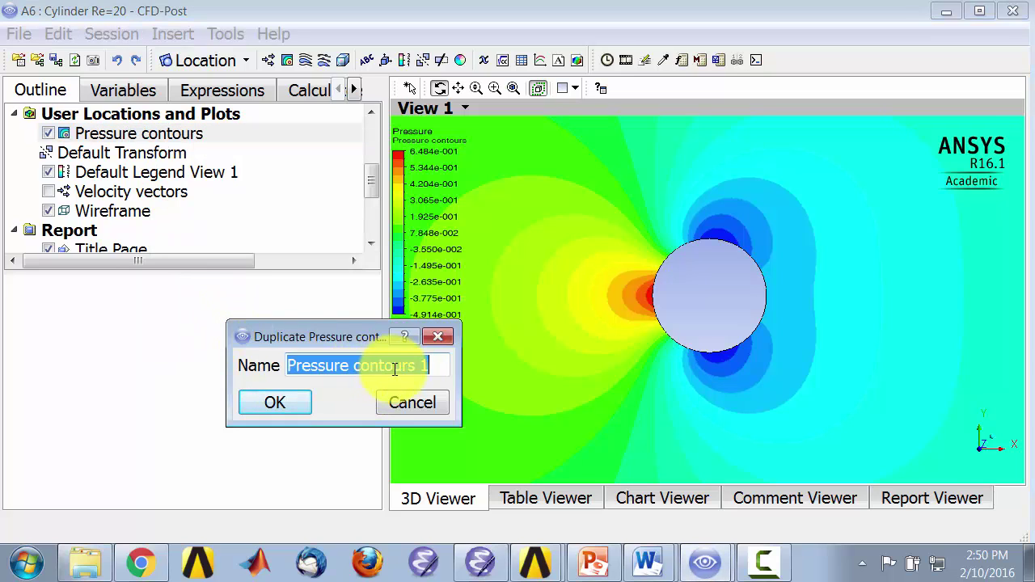
left_click(433, 368)
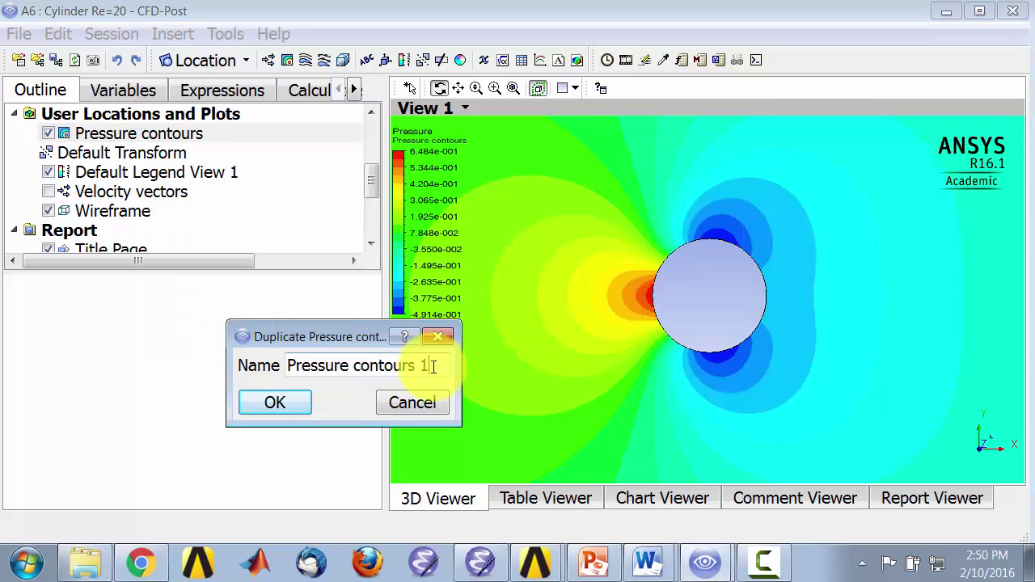
key("BackSpace")
key("BackSpace")
key("BackSpace")
key("BackSpace")
key("BackSpace")
key("BackSpace")
key("BackSpace")
key("BackSpace")
key("BackSpace")
key("BackSpace")
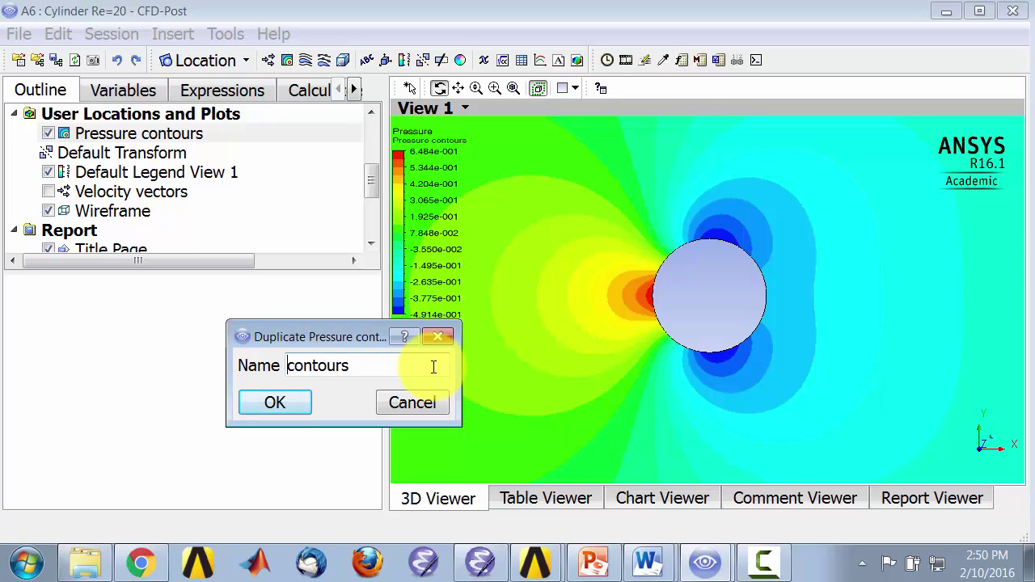
type("Veloc")
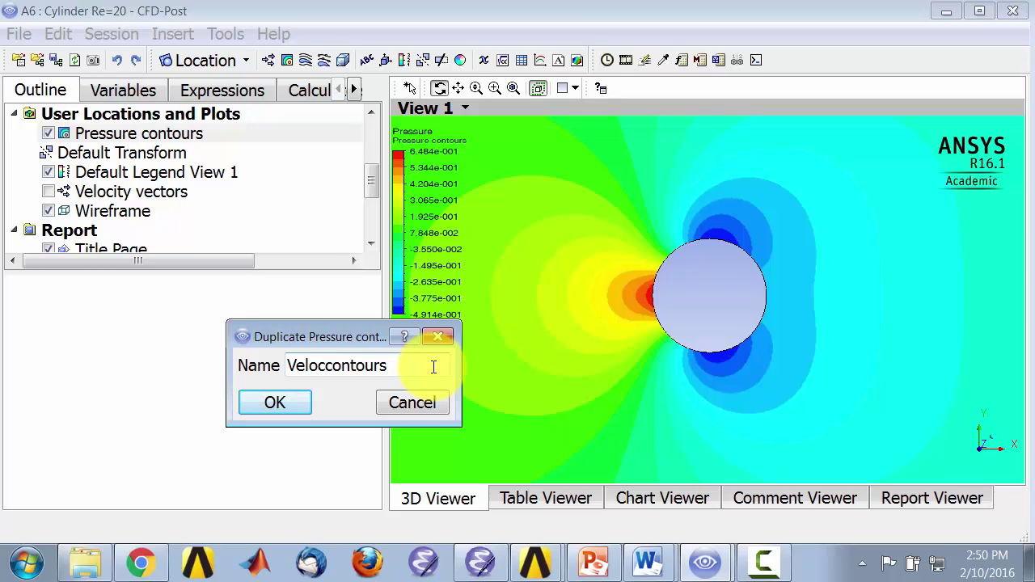
type("ity magn")
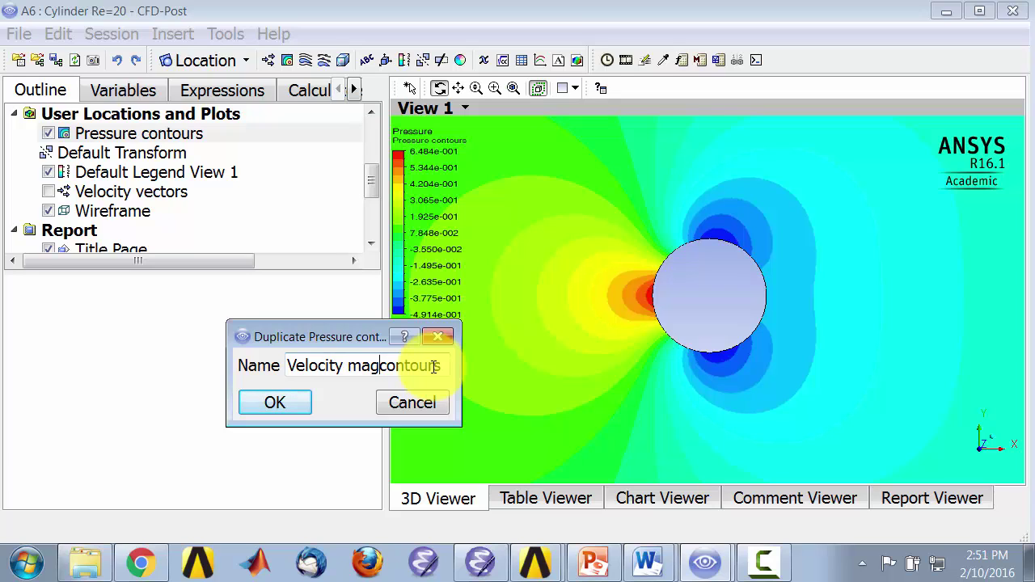
type("itude")
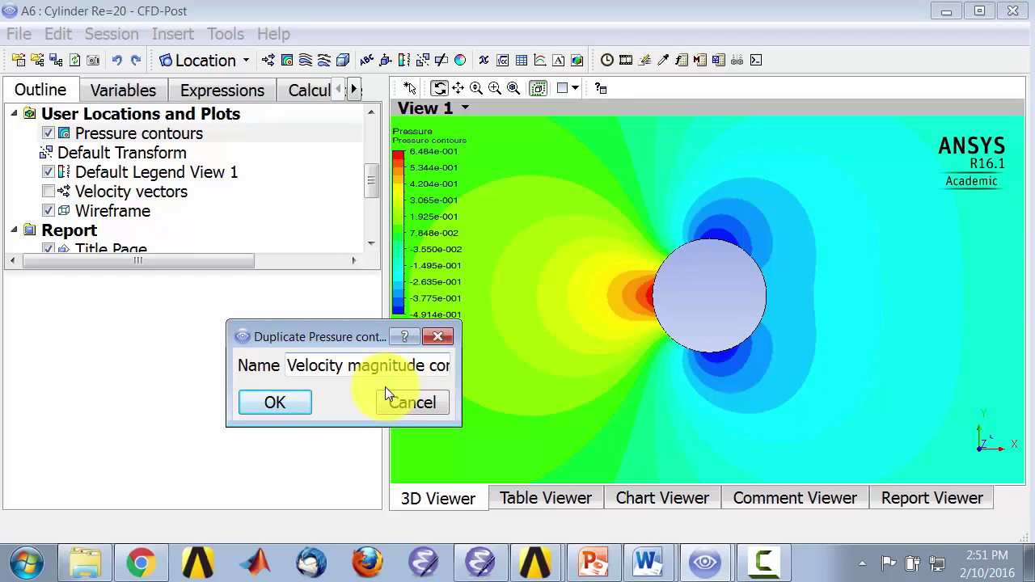
left_click(277, 403)
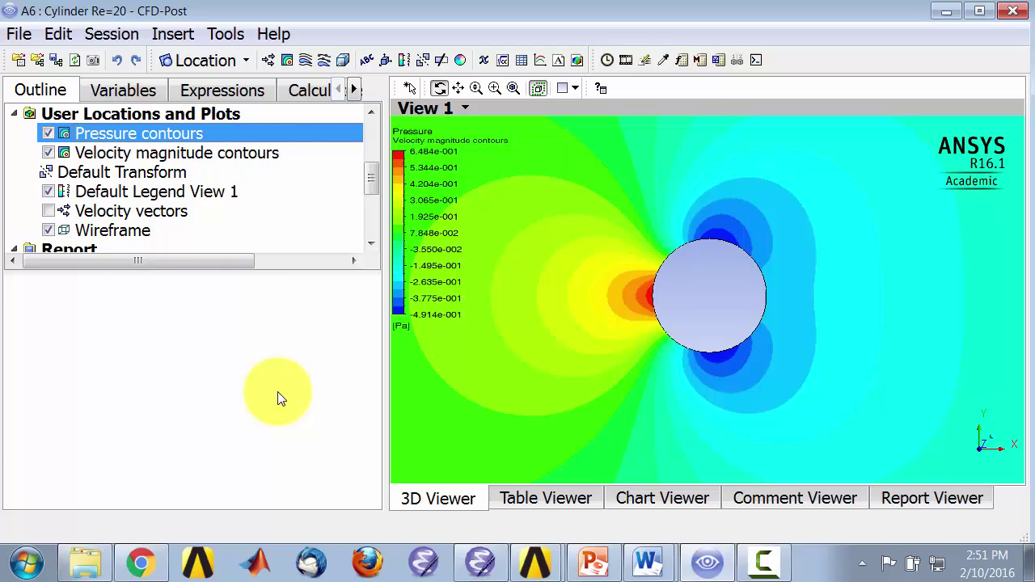
Hide Pressure contours and switch the Velocity magnitude contours variable to Velocity
left_click(47, 133)
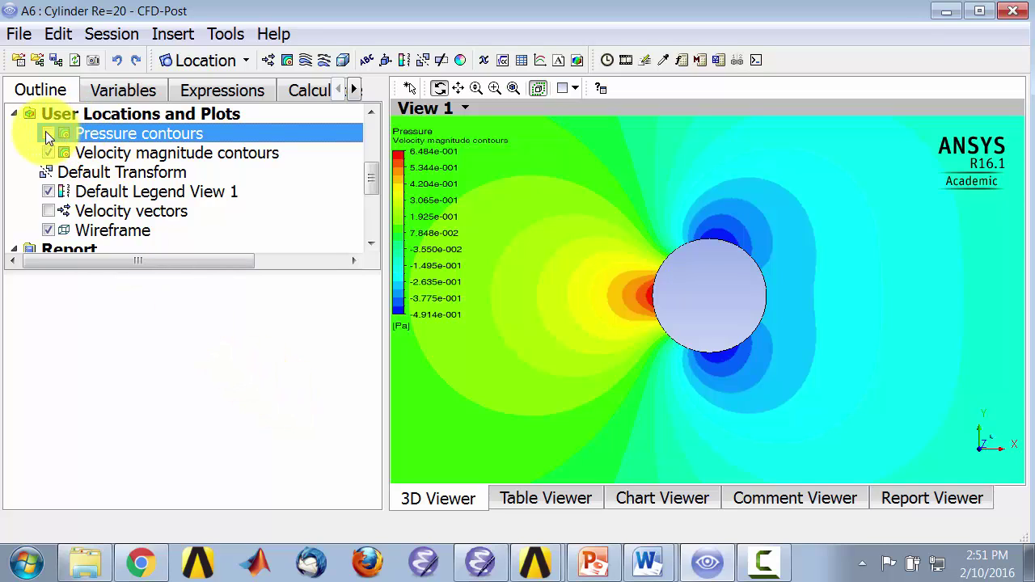
double_click(130, 155)
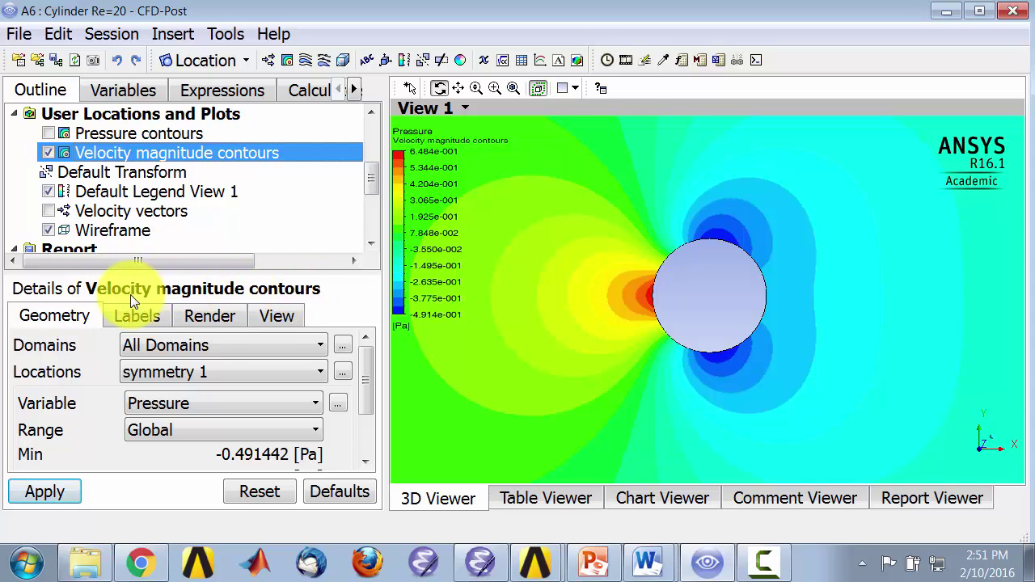
left_click(203, 403)
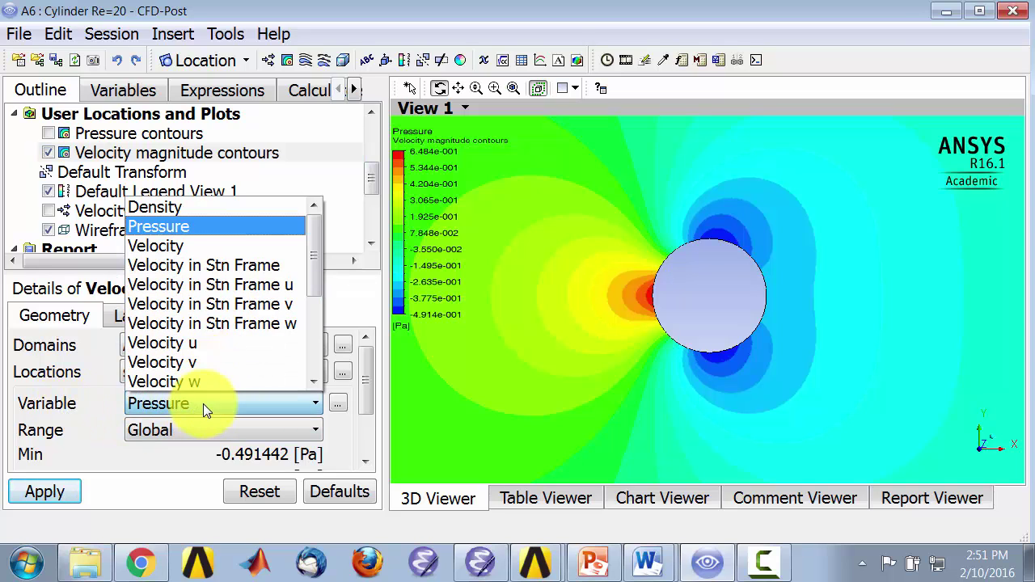
left_click(188, 244)
left_click(57, 492)
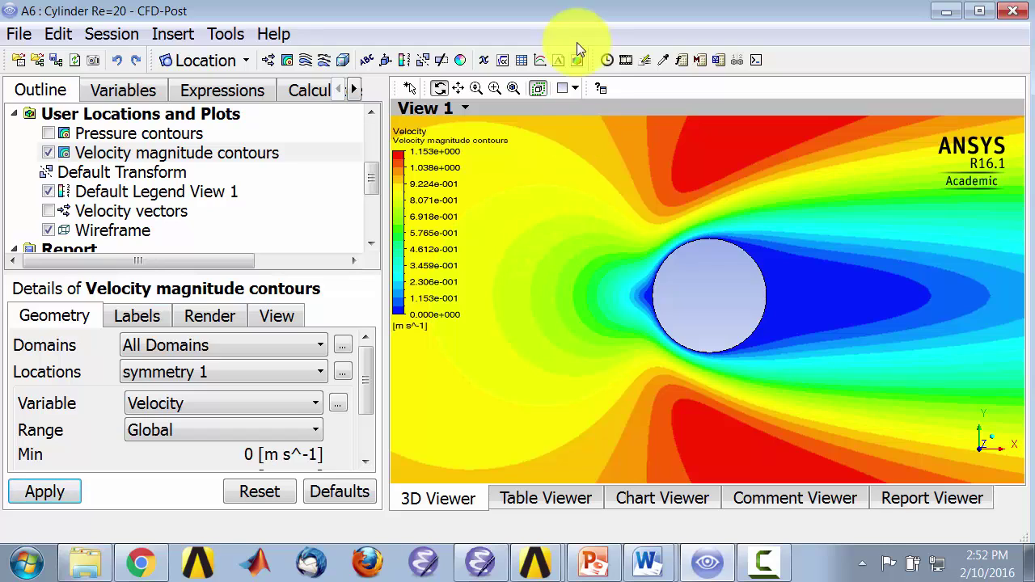
Split the viewer into two stacked views and synchronize their cameras
left_click(575, 90)
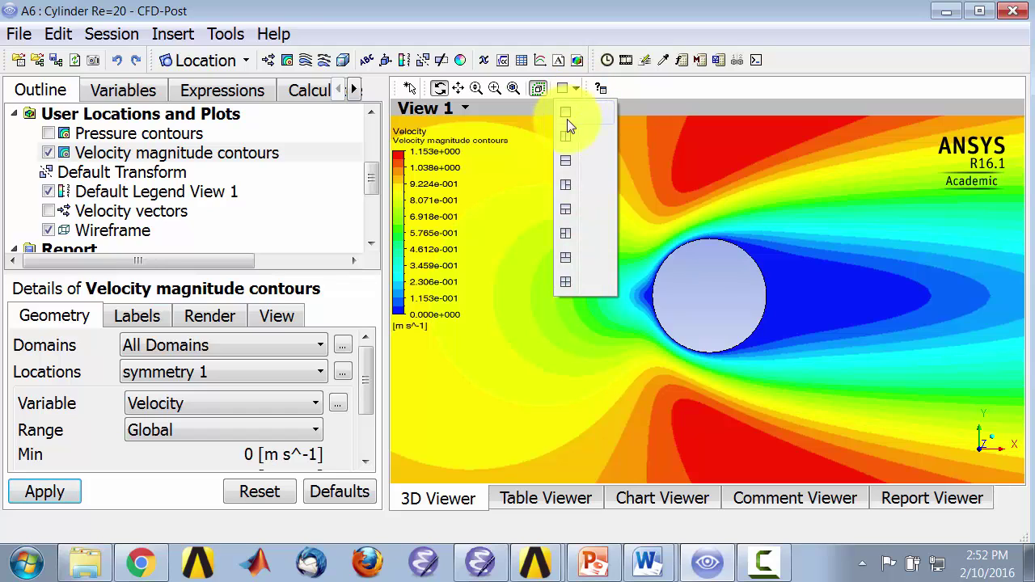
left_click(567, 161)
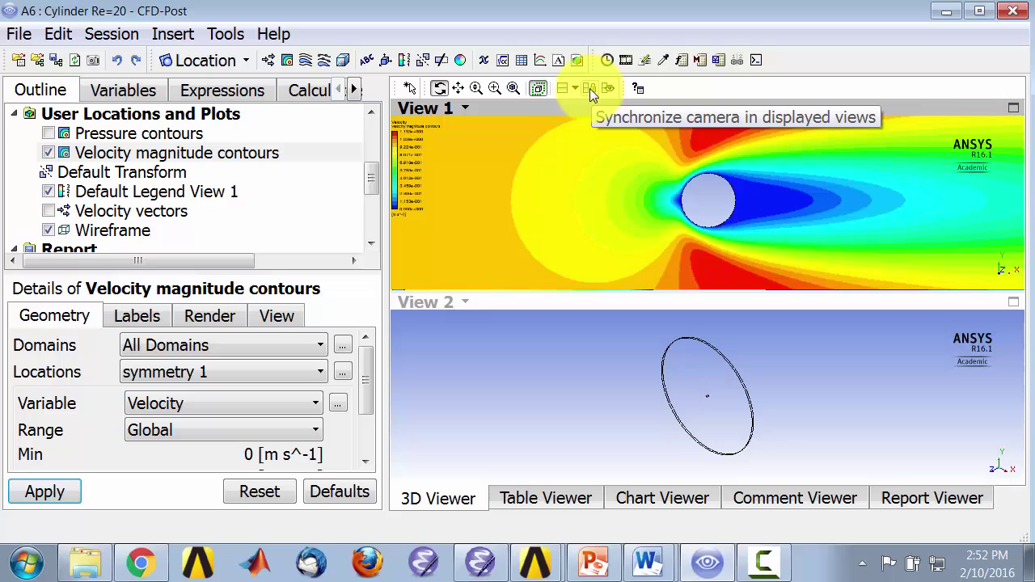
left_click(589, 88)
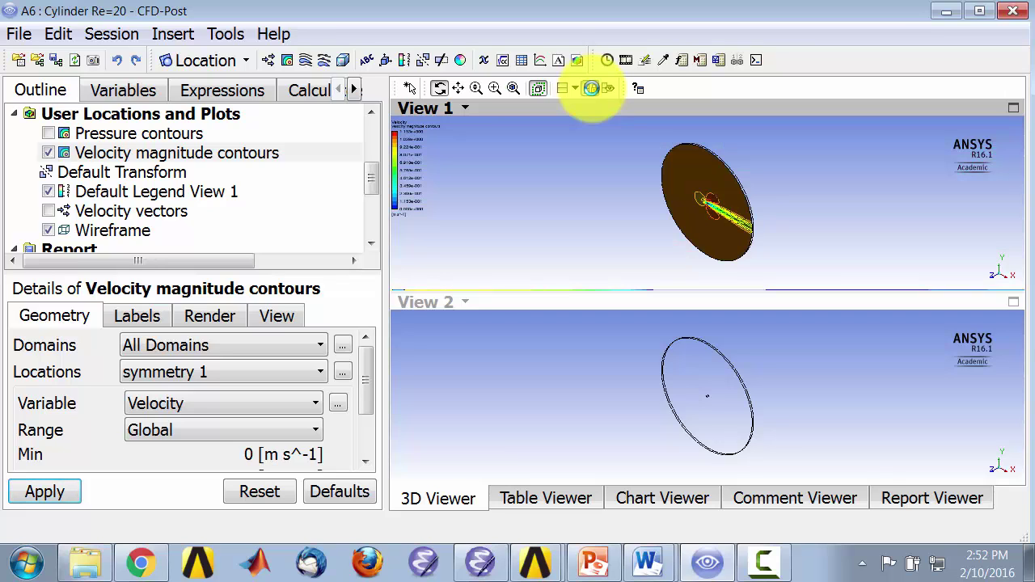
left_click(716, 405)
left_click(744, 178)
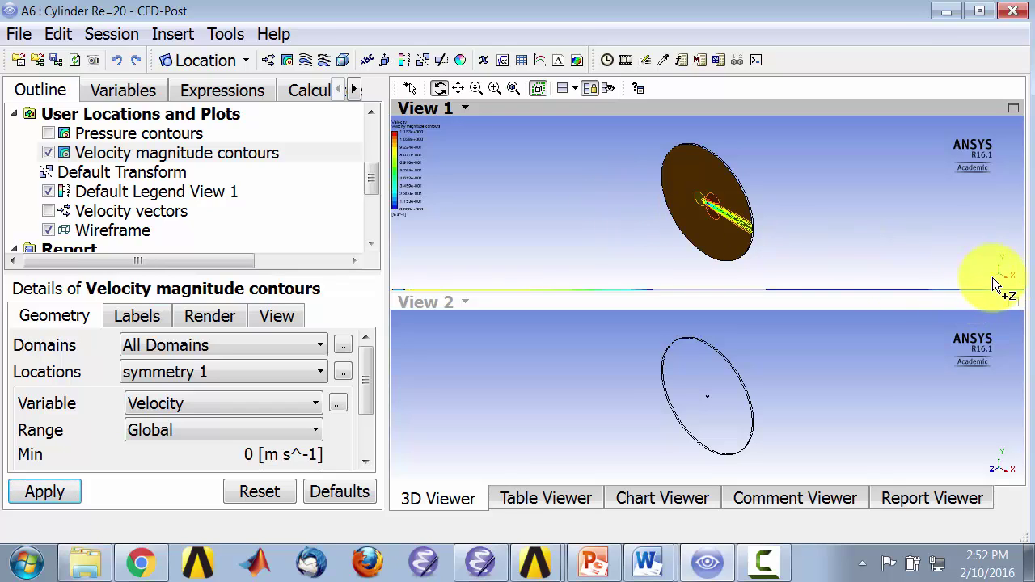
Orient both views face-on along +Z, zoom in on the cylinder, and activate View 2
left_click(993, 279)
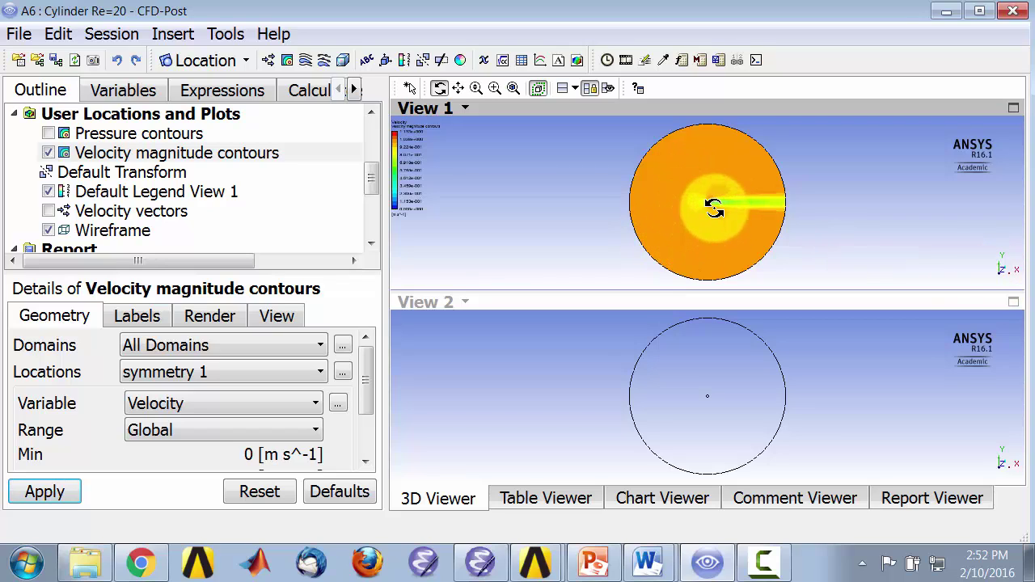
scroll(730, 219, "up", 5)
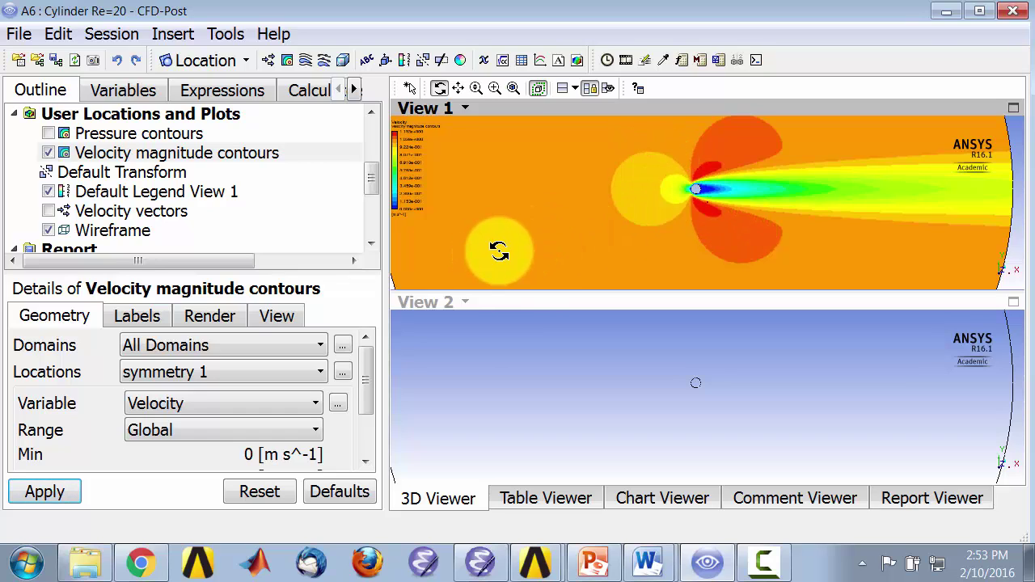
left_click(637, 387)
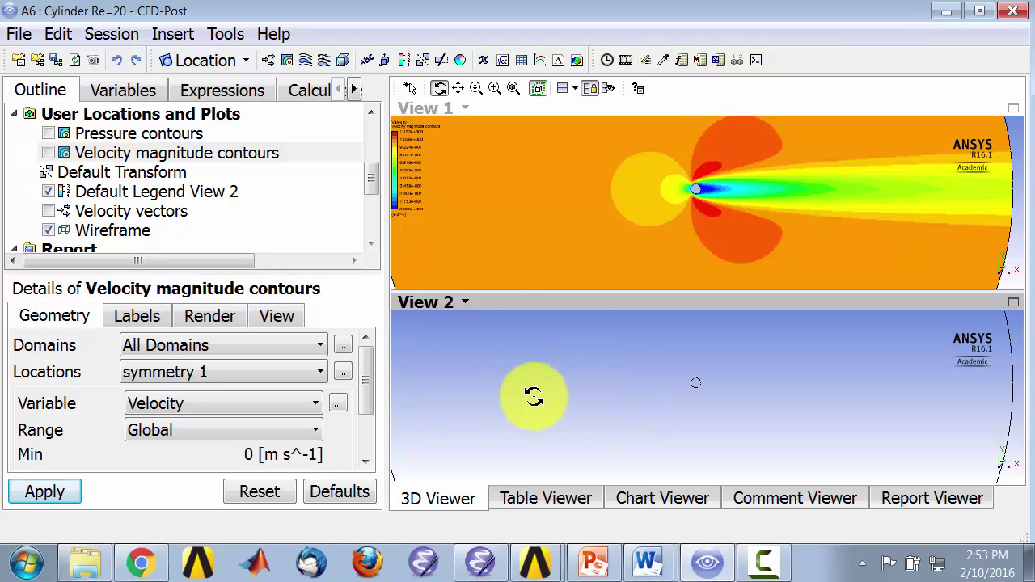
Show Pressure contours in View 2 and box-zoom both views closer on the cylinder
left_click(48, 134)
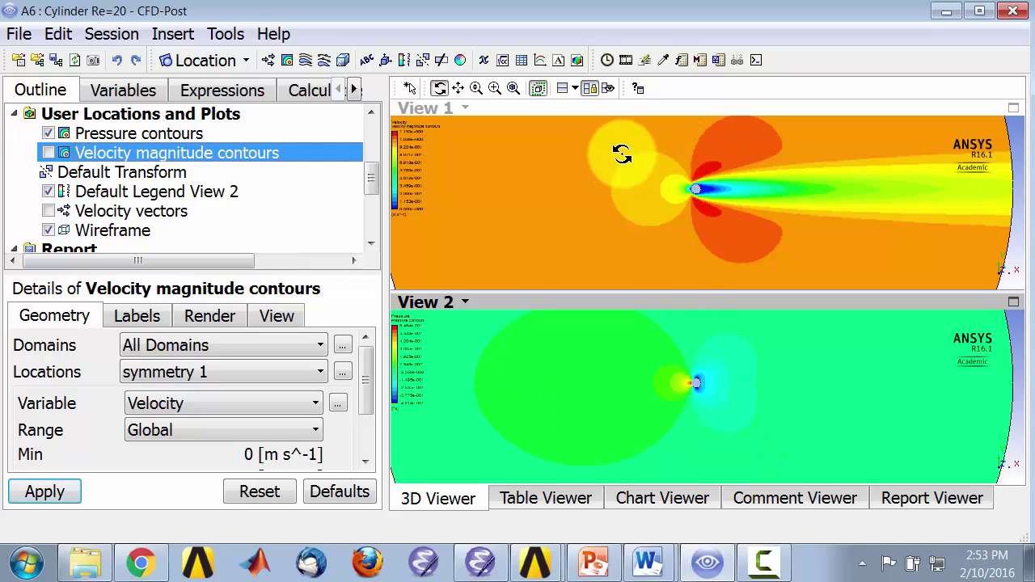
left_click_drag(636, 154, 778, 236)
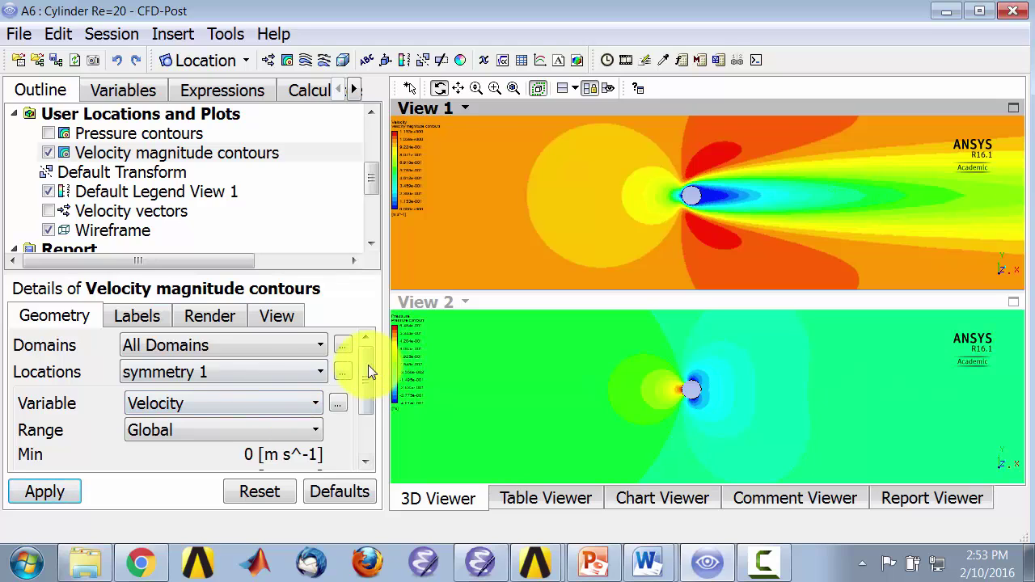
scroll(368, 365, "down", 3)
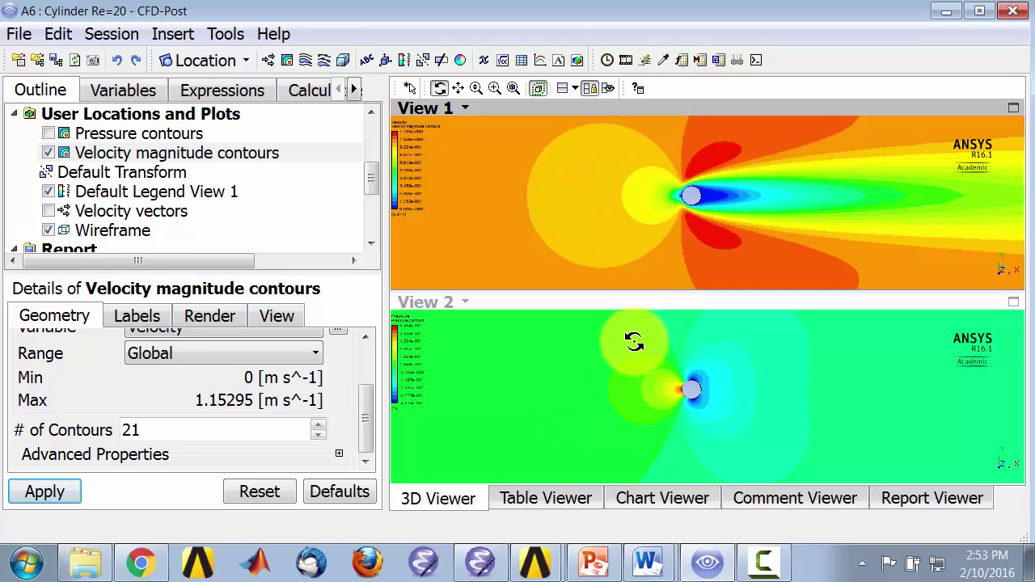
left_click(652, 388)
right_click_drag(693, 342, 735, 440)
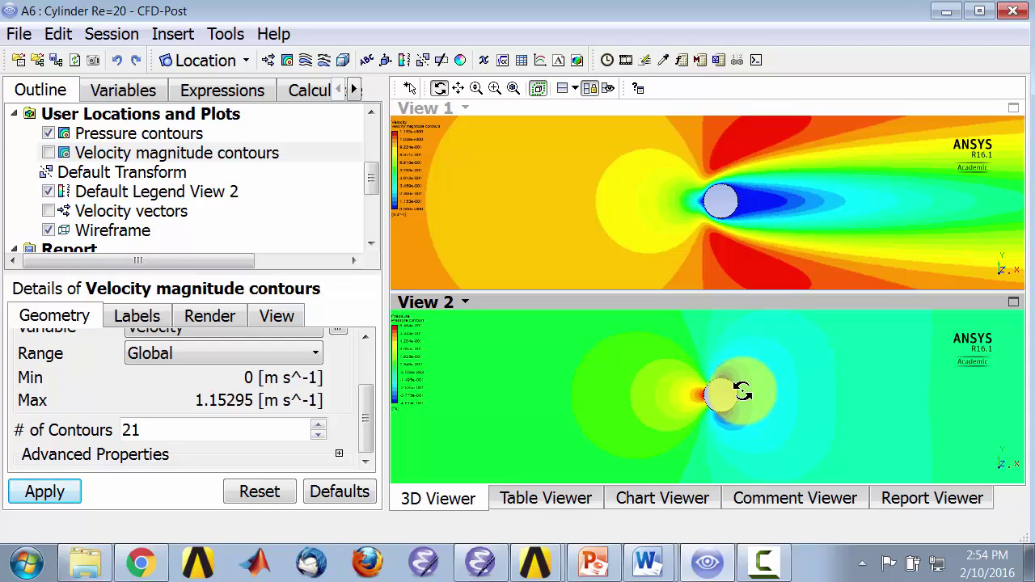
mouse_move(743, 391)
left_mouse_down()
mouse_move(628, 397)
mouse_move(683, 404)
mouse_move(720, 363)
mouse_move(746, 370)
mouse_move(756, 388)
left_mouse_up()
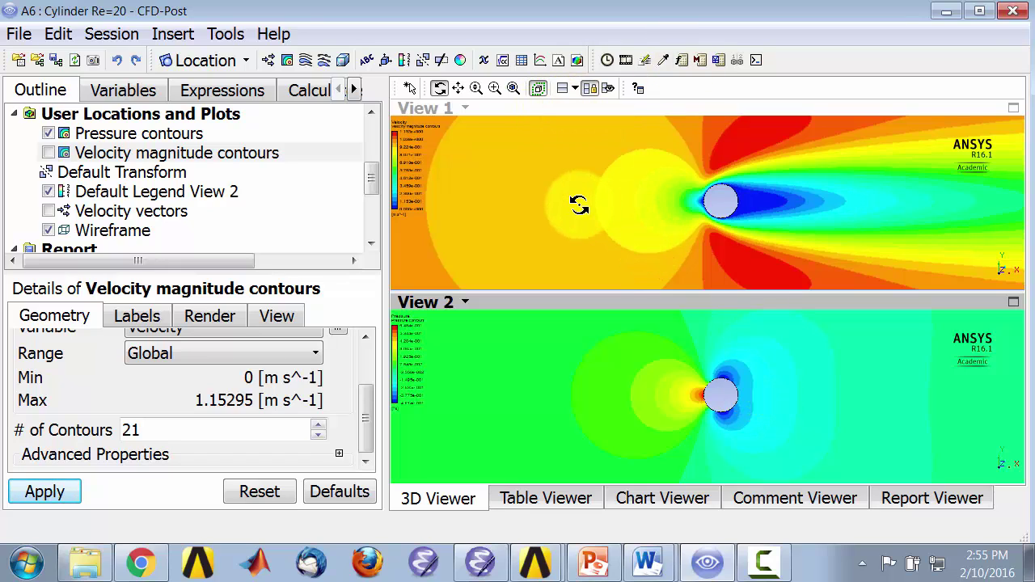
Make View 1 active and list the viewer's layout choices
left_click(579, 205)
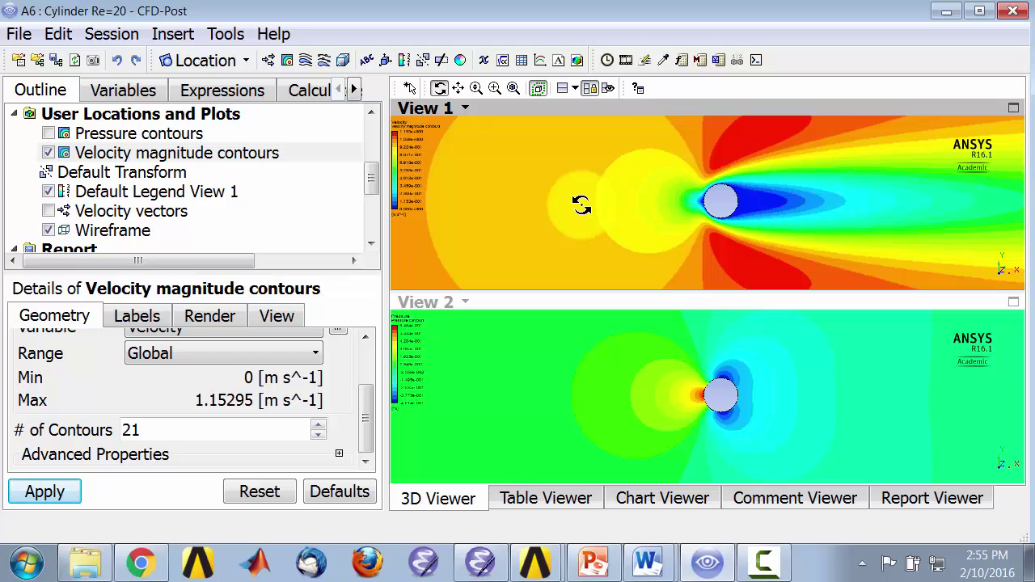
left_click(574, 89)
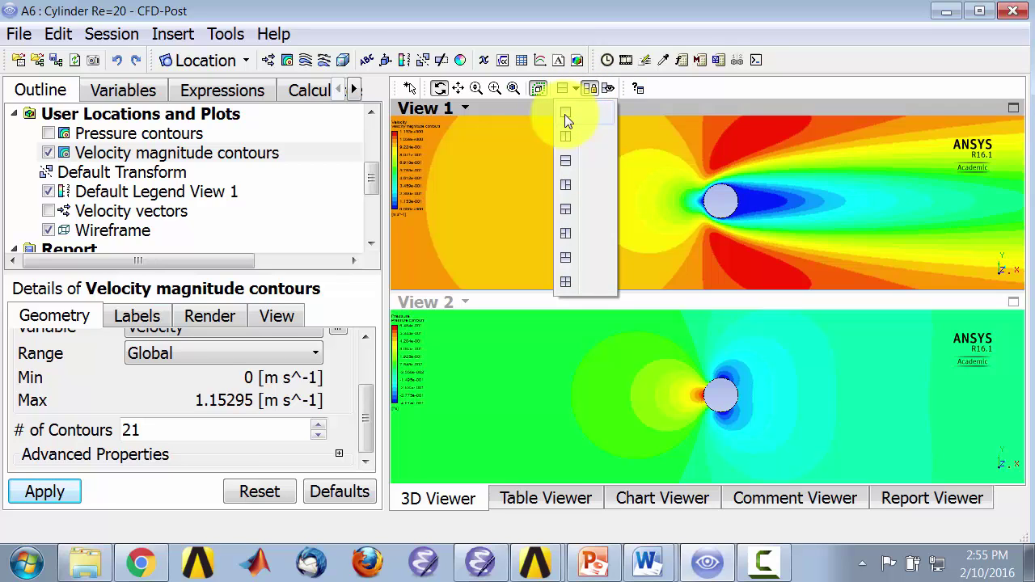